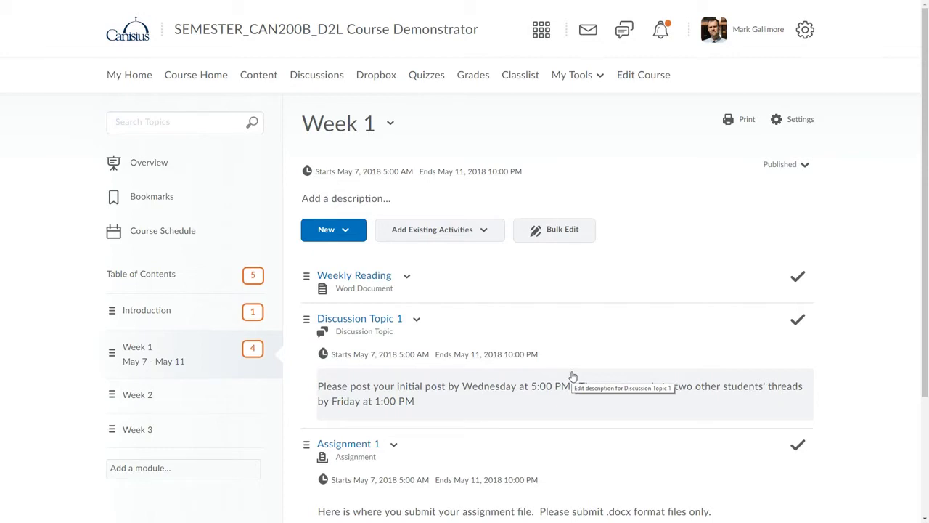
# - Scroll through the Week 1 content page to review its four topics dated May 7–11, 2018
pyautogui.scroll(-1, 572, 377)
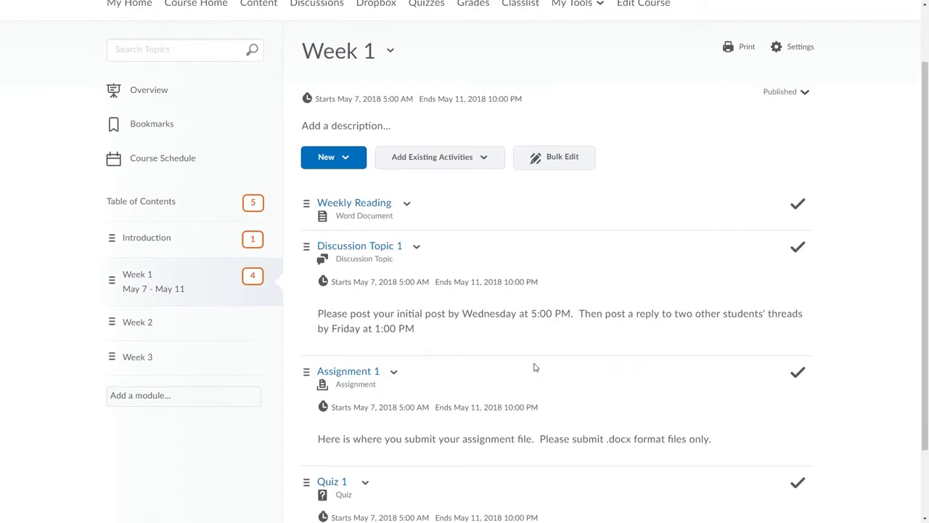
pyautogui.scroll(1, 454, 361)
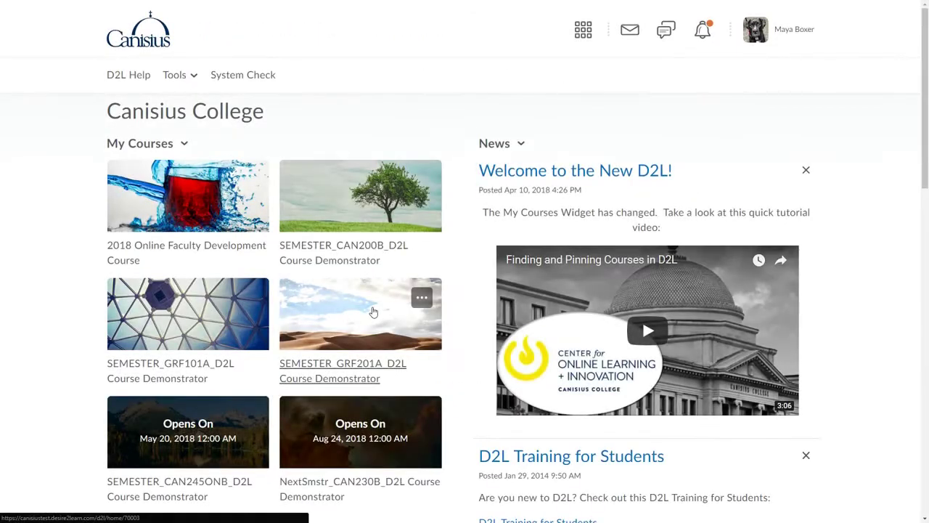
# - Scroll down the page toward the CAN200B course's Week 1 content
pyautogui.scroll(-3, 373, 312)
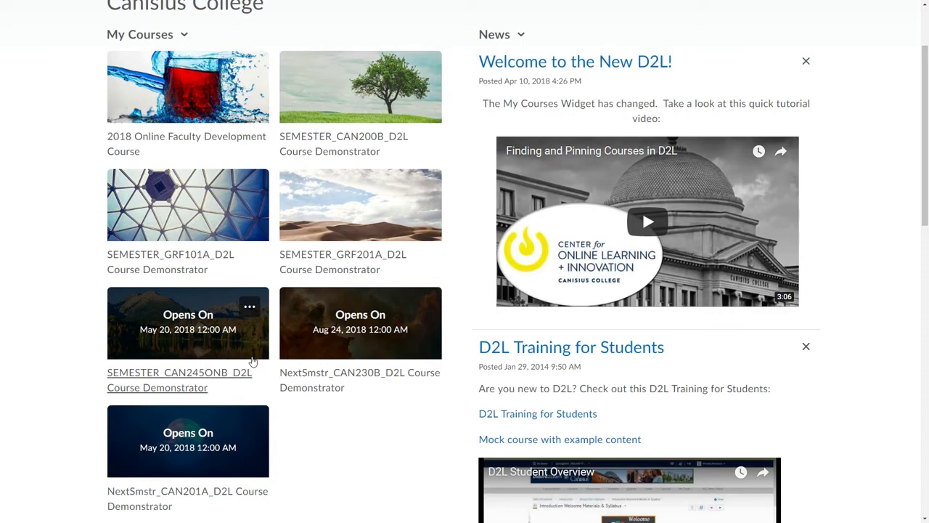
pyautogui.scroll(-1, 253, 361)
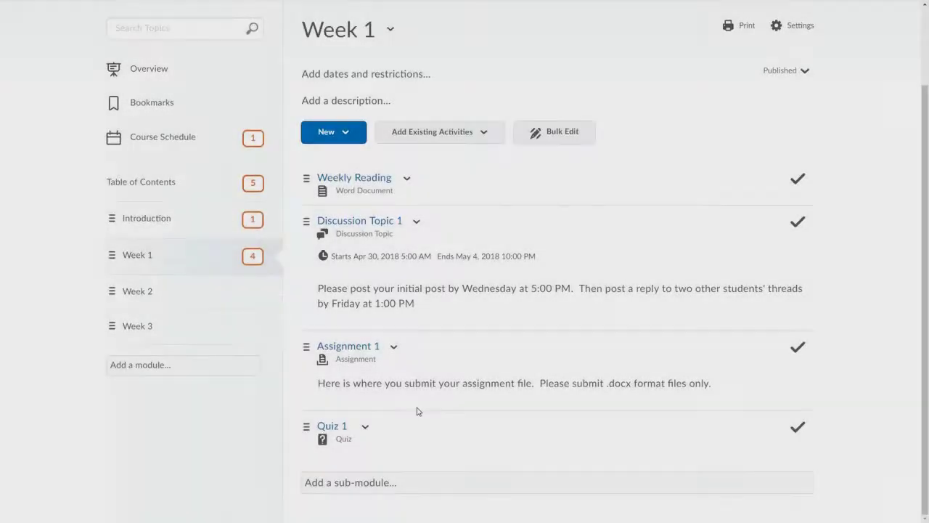
pyautogui.scroll(1, 407, 319)
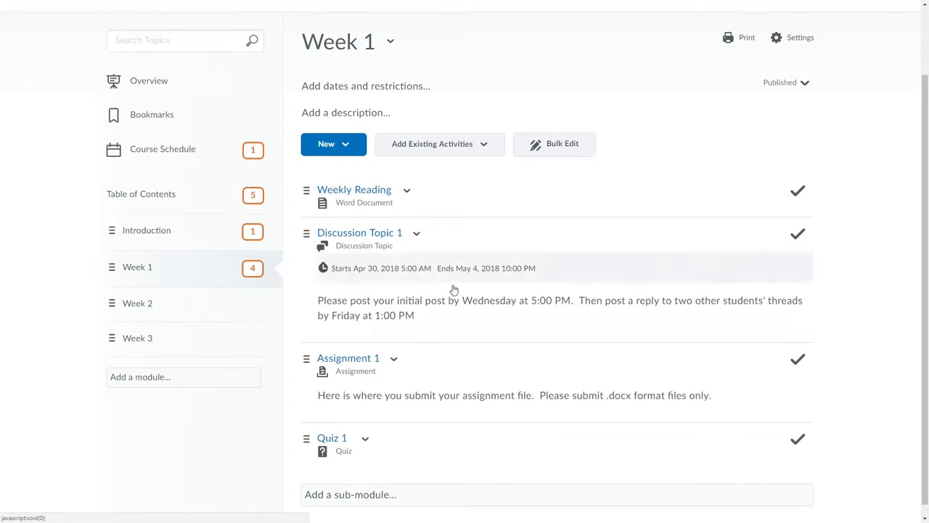
pyautogui.scroll(-1, 447, 305)
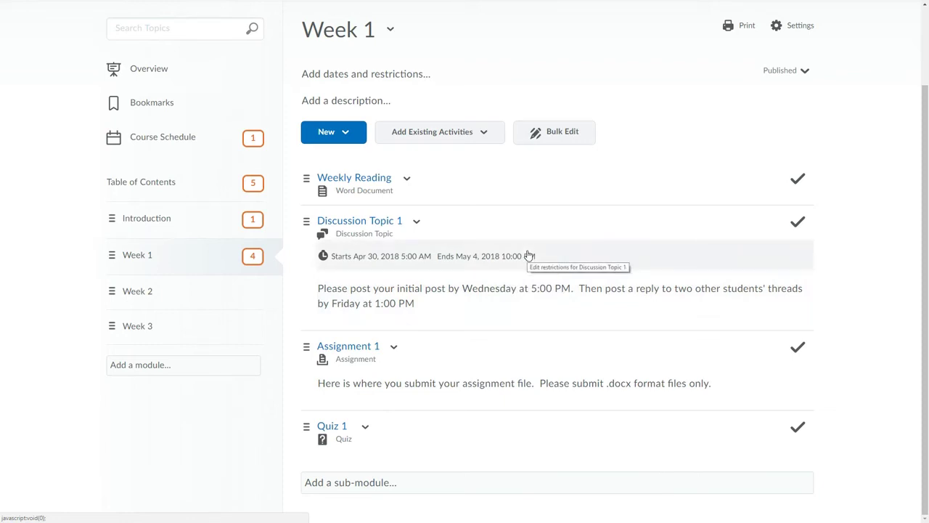
# - Turn on Bulk Edit and give Assignment 1 a start date of May 7, 2018, 5:00 AM
pyautogui.click(568, 136)
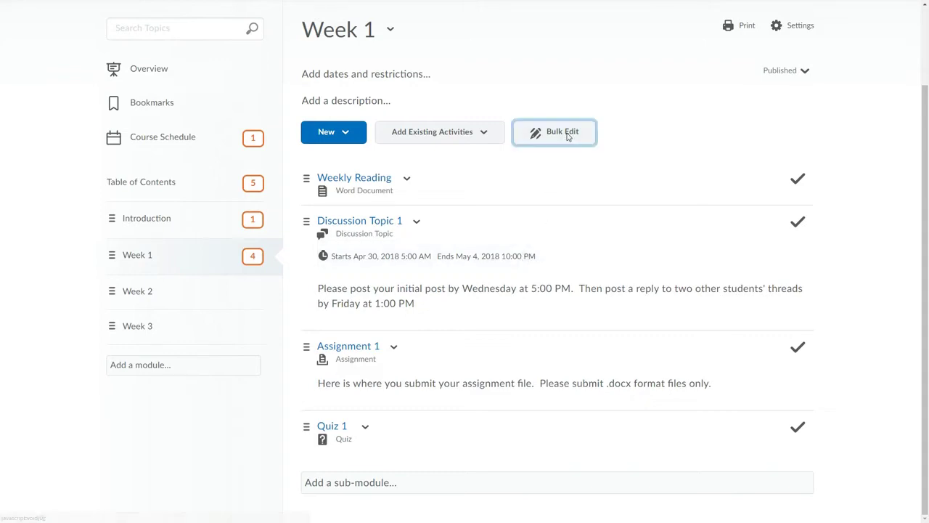
pyautogui.scroll(-4, 520, 312)
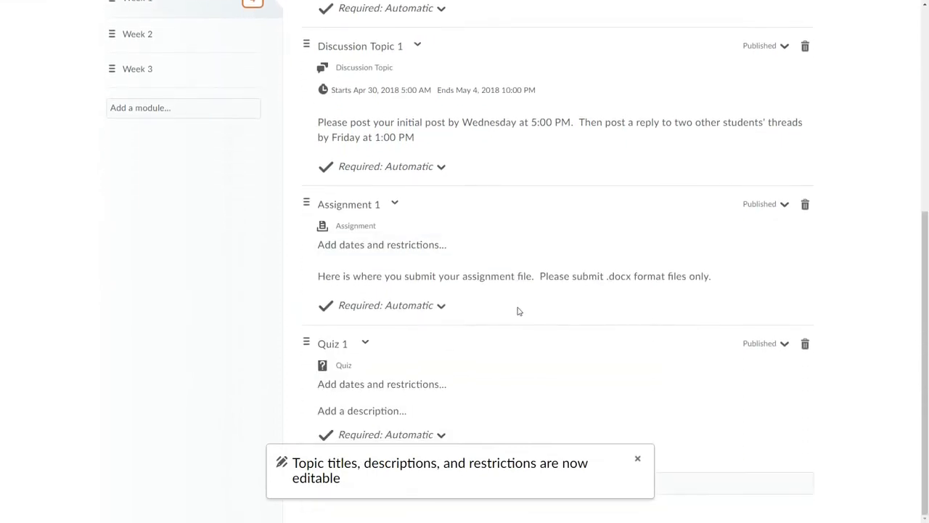
pyautogui.click(380, 248)
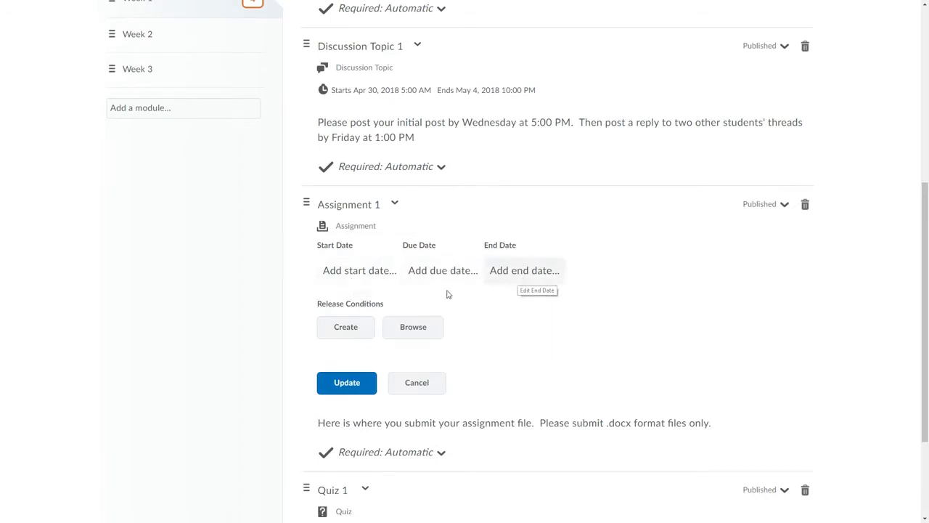
pyautogui.click(349, 276)
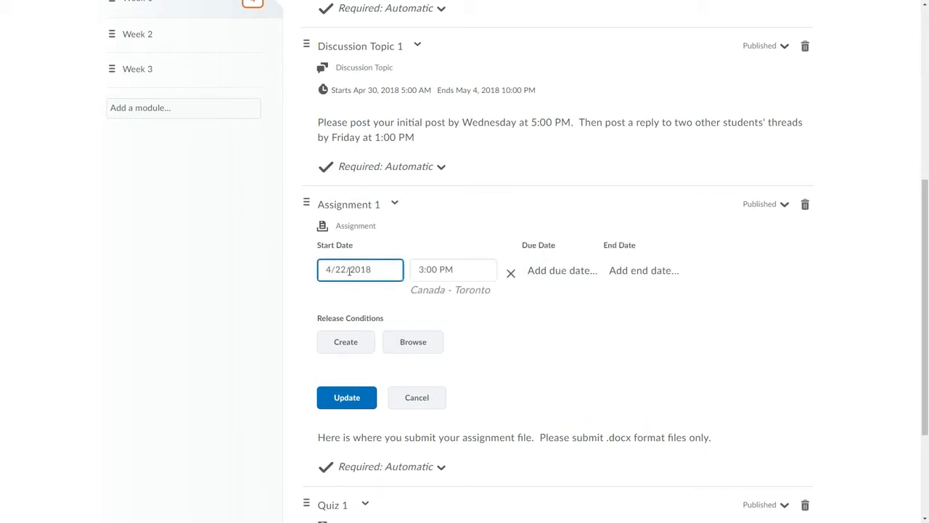
pyautogui.click(383, 270)
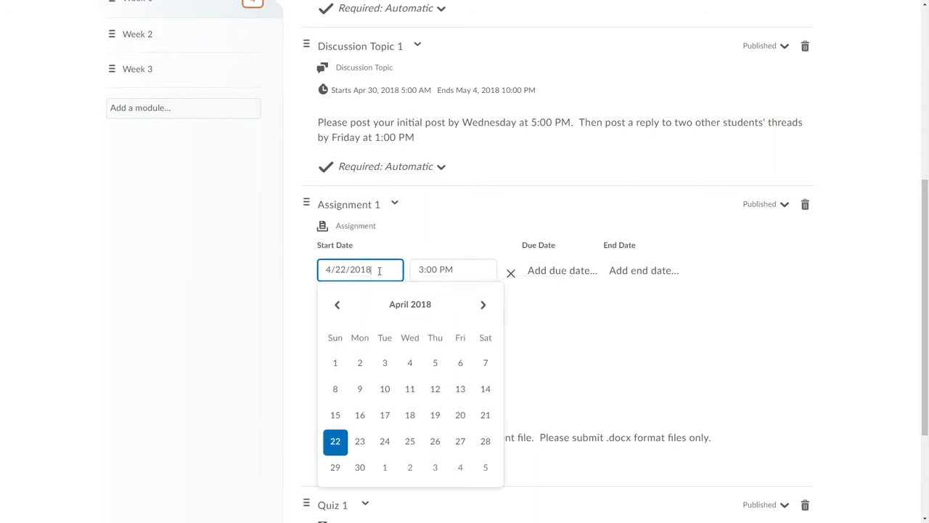
pyautogui.click(484, 306)
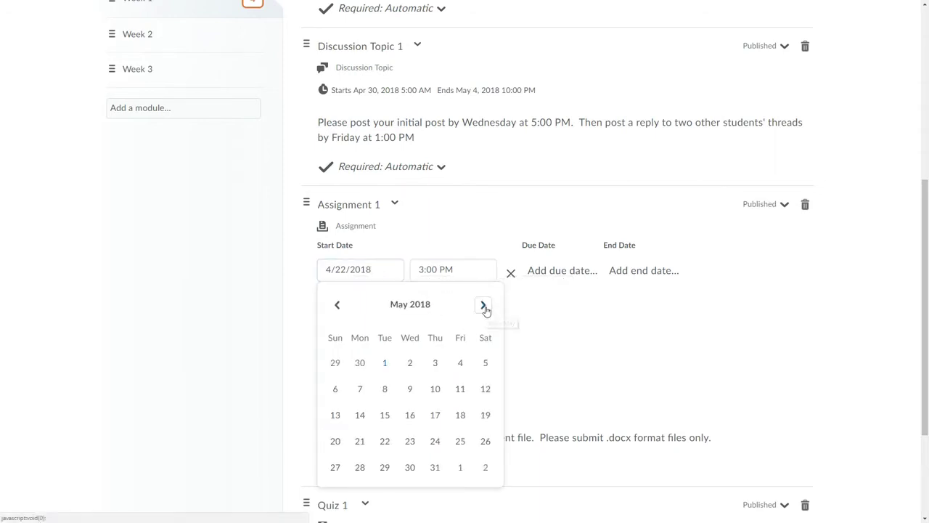
pyautogui.click(361, 391)
pyautogui.click(475, 280)
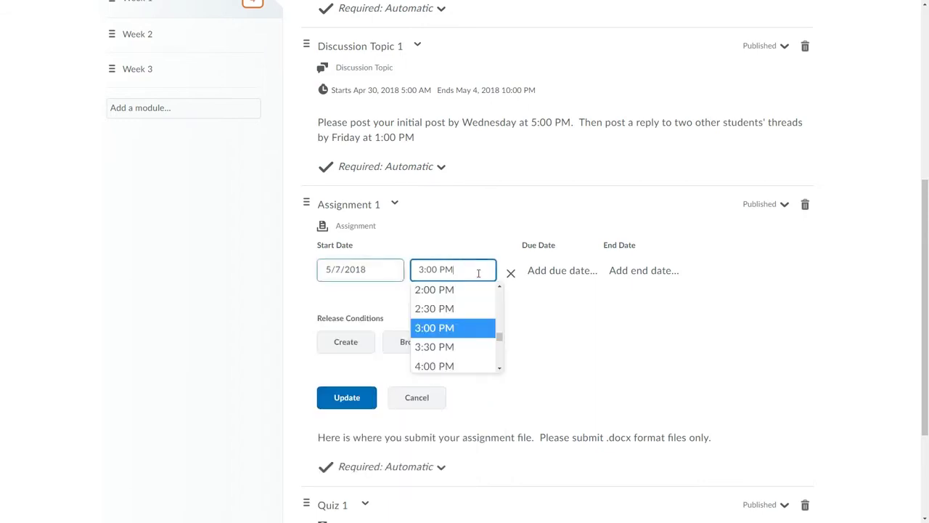
pyautogui.scroll(3, 472, 309)
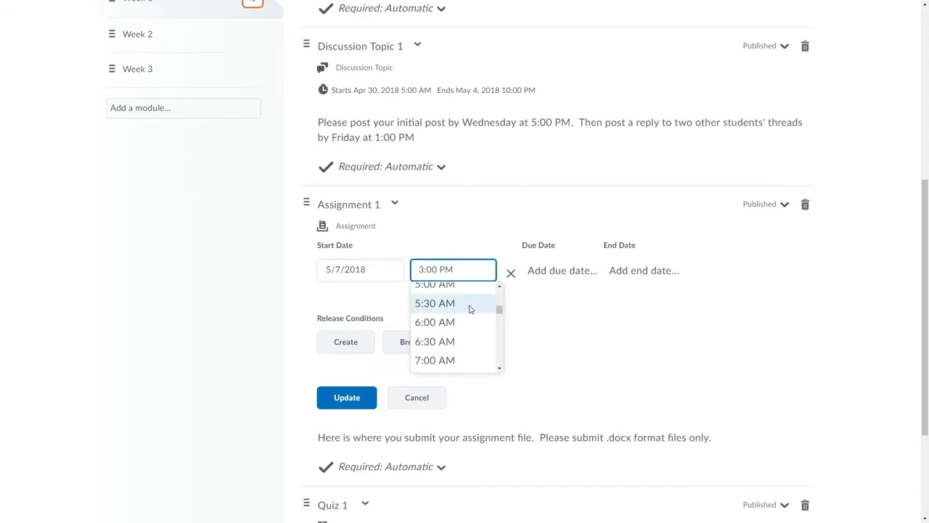
pyautogui.scroll(1, 465, 309)
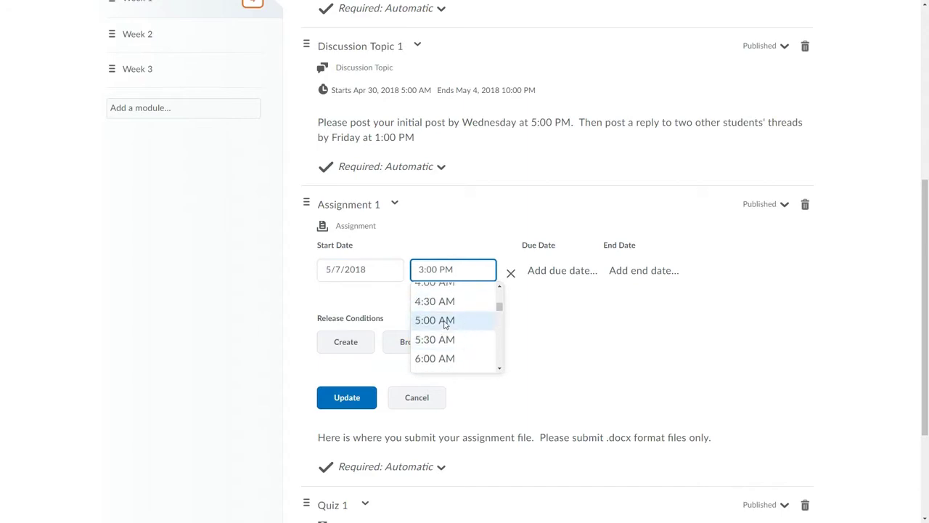
pyautogui.click(441, 321)
# - Set Assignment 1's end date to May 11, 2018, 10:00 PM and save the window
pyautogui.click(632, 274)
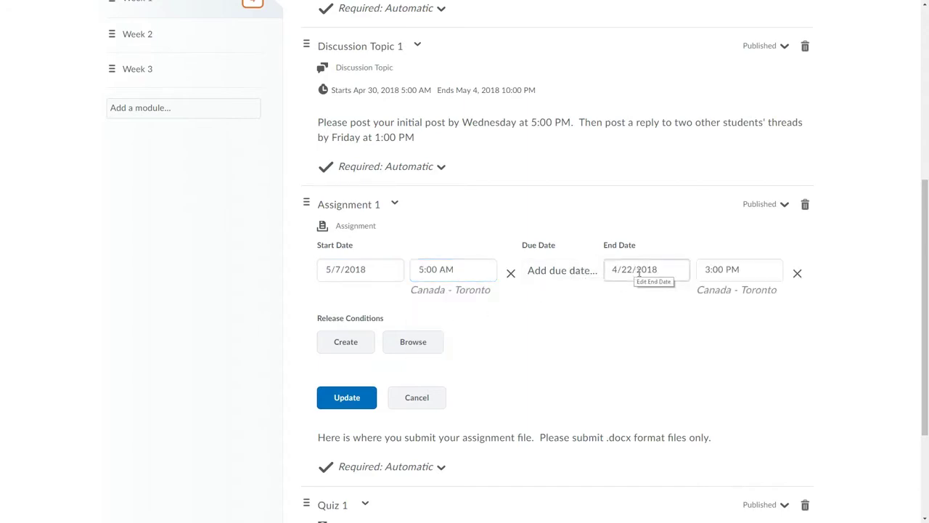
pyautogui.click(640, 269)
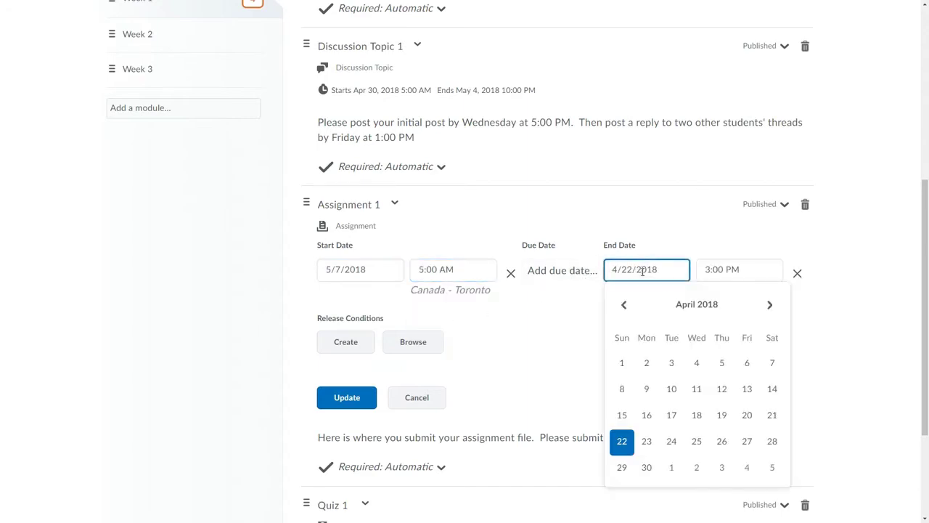
pyautogui.click(770, 304)
pyautogui.click(747, 389)
pyautogui.click(755, 271)
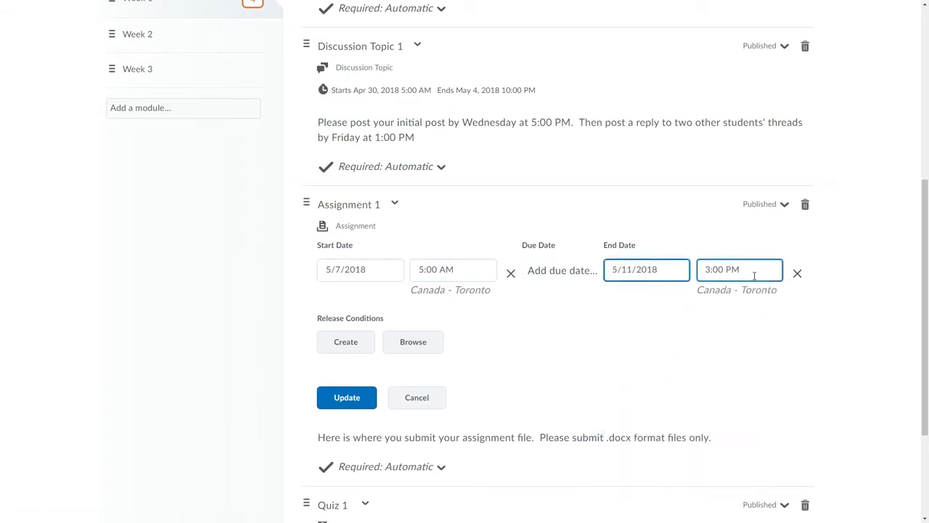
pyautogui.scroll(-1, 749, 324)
pyautogui.scroll(-3, 748, 326)
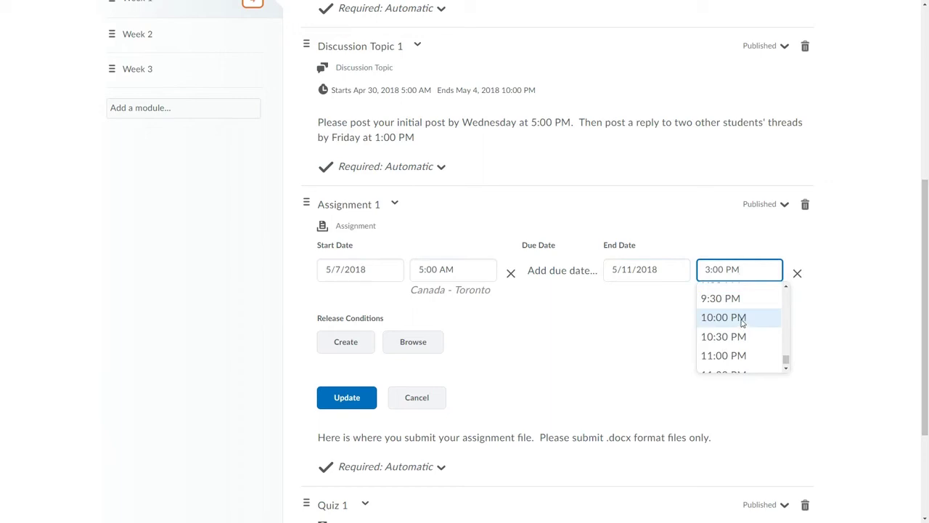
pyautogui.click(743, 318)
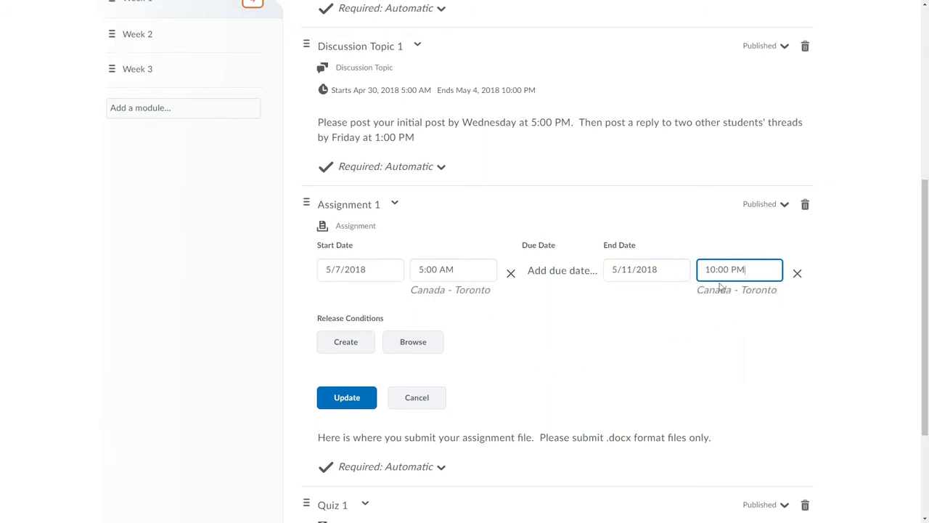
pyautogui.click(338, 399)
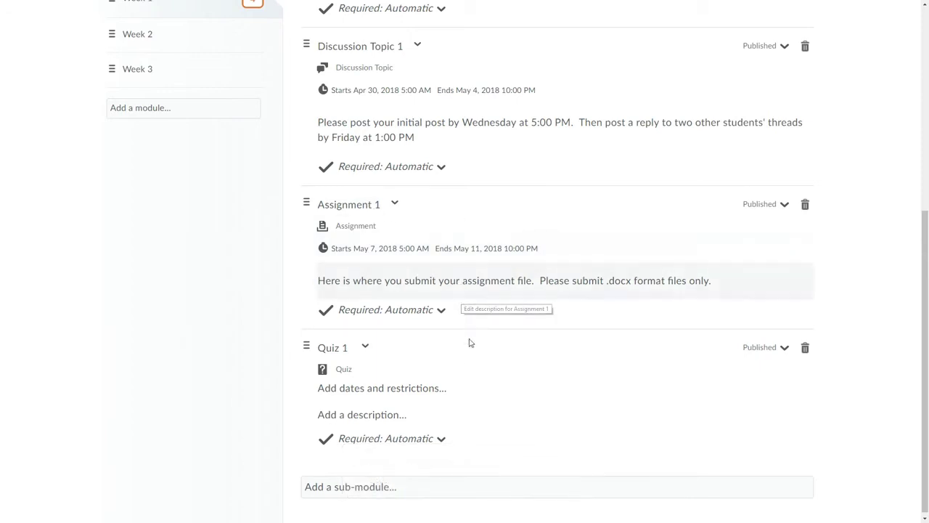
# - Begin adding dates and restrictions to Quiz 1
pyautogui.click(376, 386)
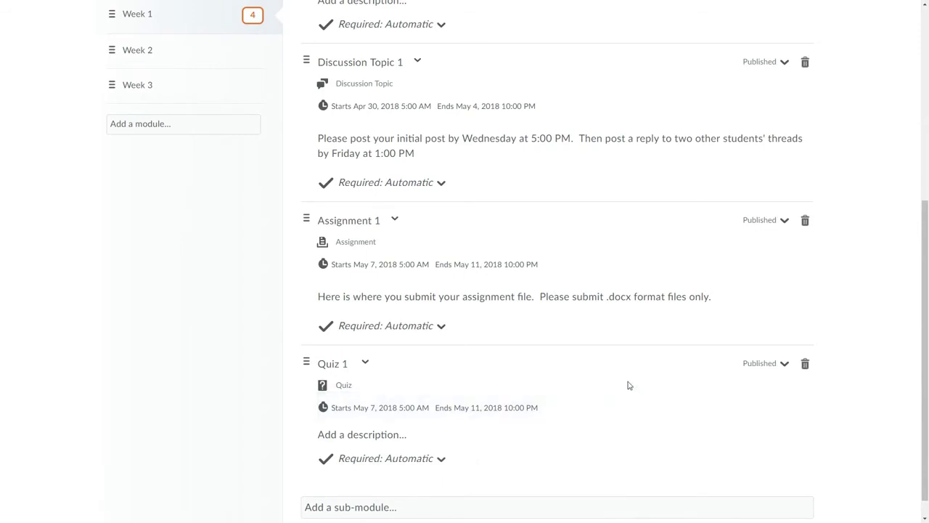
pyautogui.scroll(1, 595, 363)
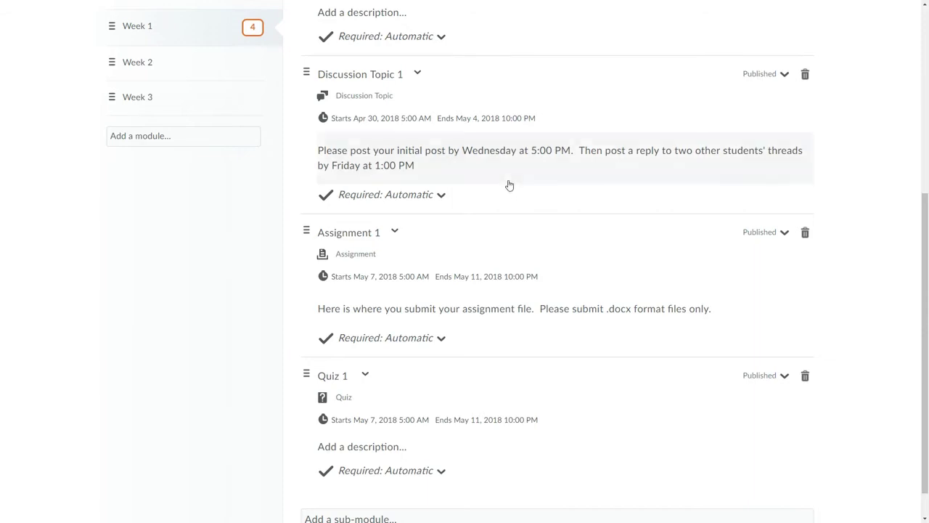
# - Change Discussion Topic 1's start date to May 7, 2018
pyautogui.click(389, 120)
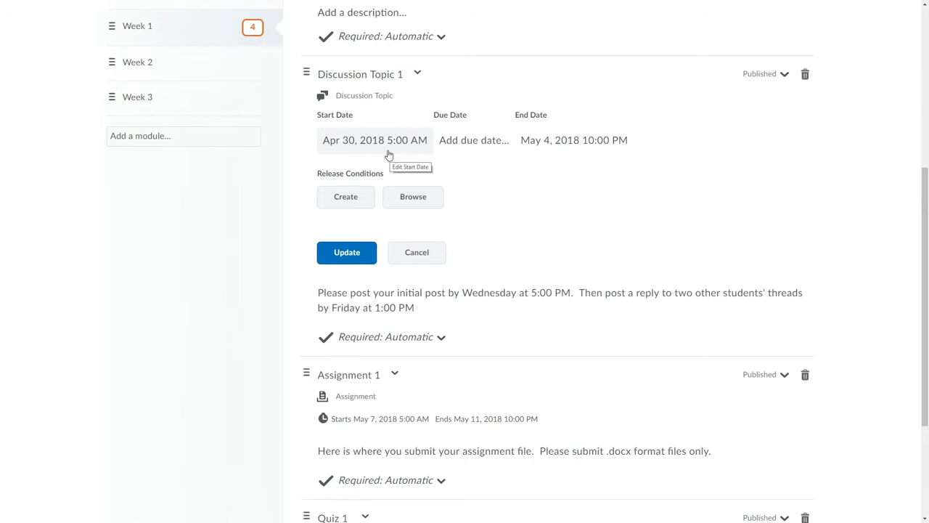
pyautogui.click(362, 142)
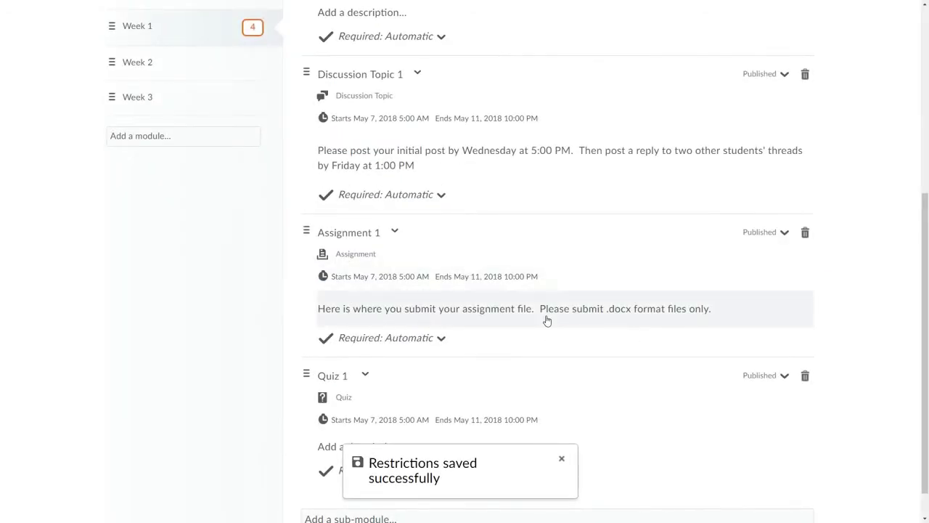
pyautogui.scroll(-1, 547, 323)
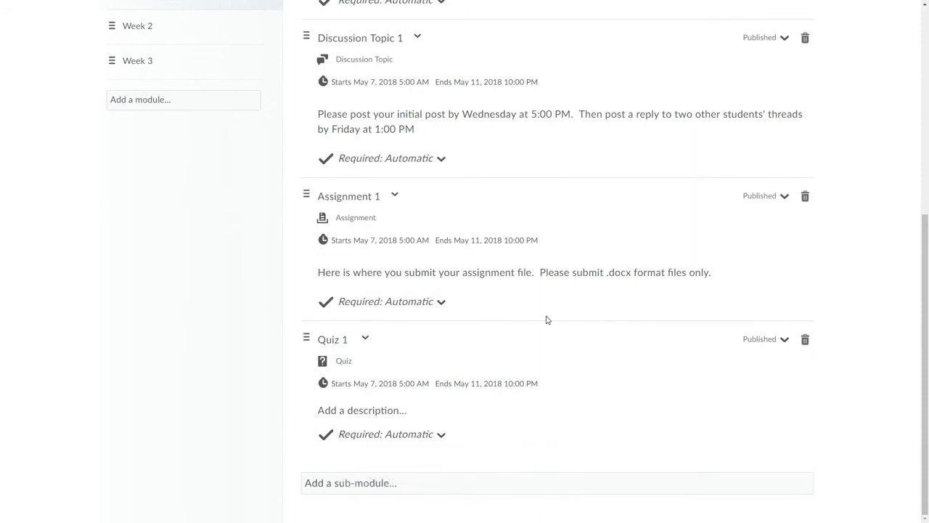
pyautogui.scroll(4, 547, 320)
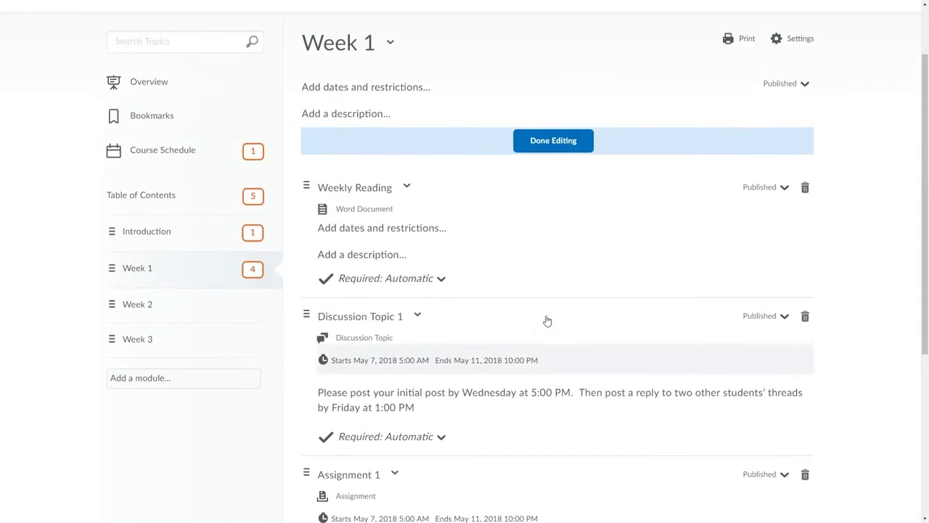
# - Finish bulk editing Week 1 and reopen Discussion Topic 1's date settings
pyautogui.click(555, 145)
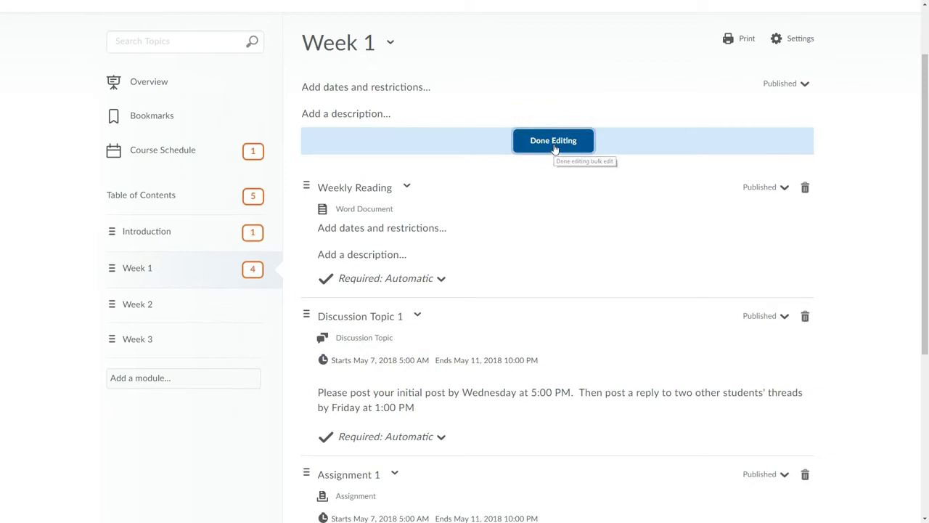
pyautogui.scroll(-1, 534, 297)
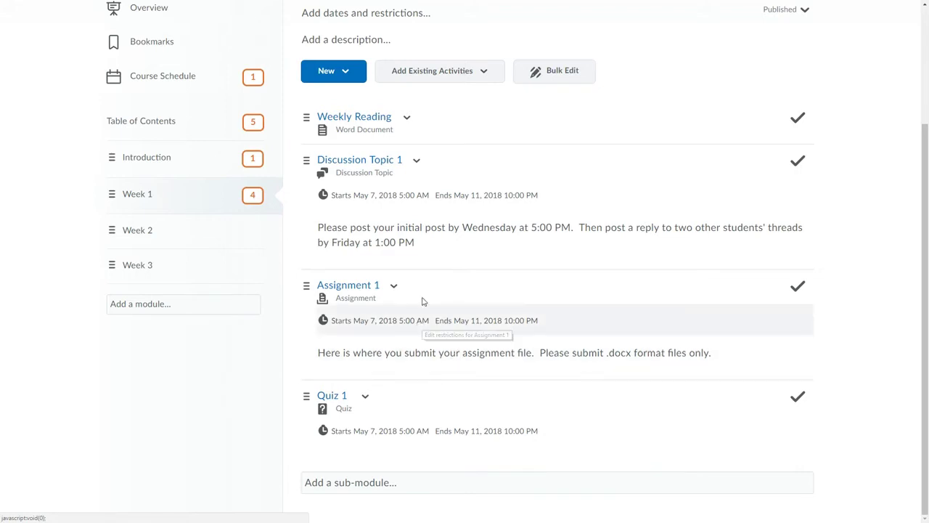
pyautogui.click(399, 196)
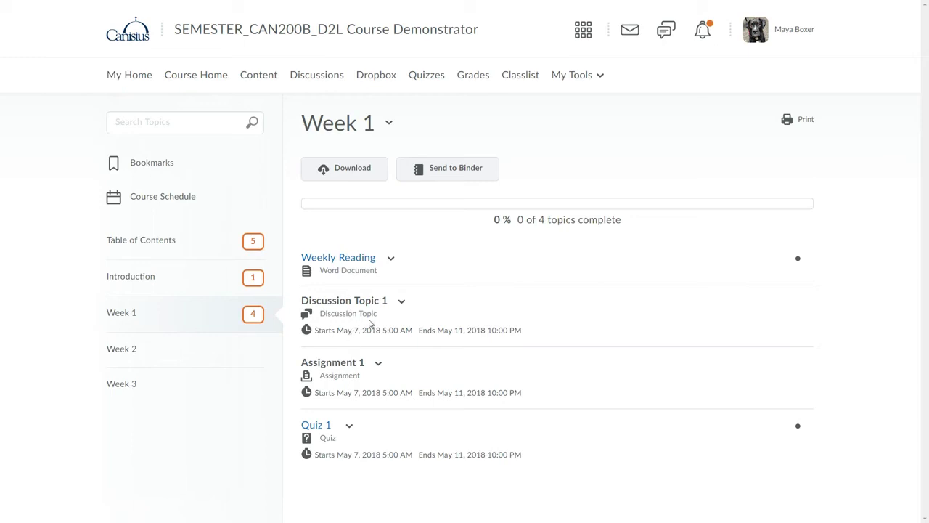
# - View the Quiz 1 summary page, then go back to the Week 1 module contents
pyautogui.click(314, 427)
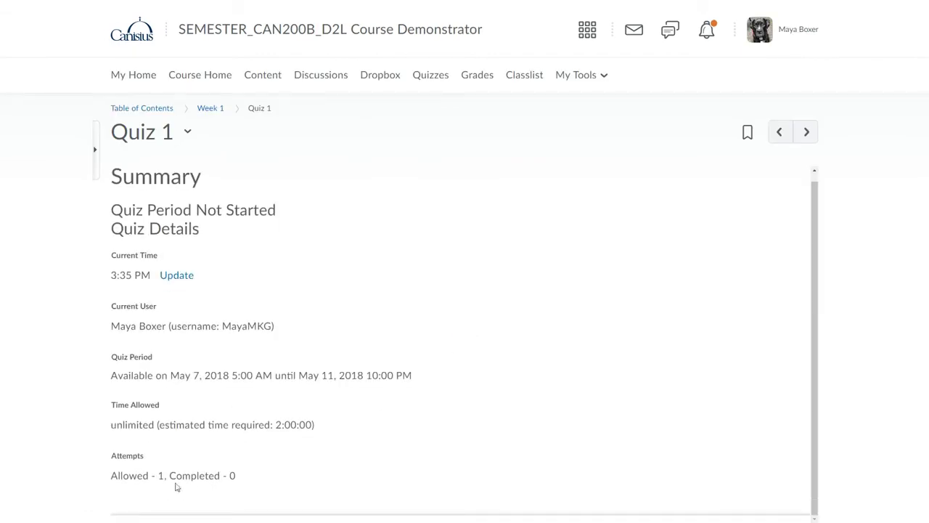
pyautogui.click(210, 108)
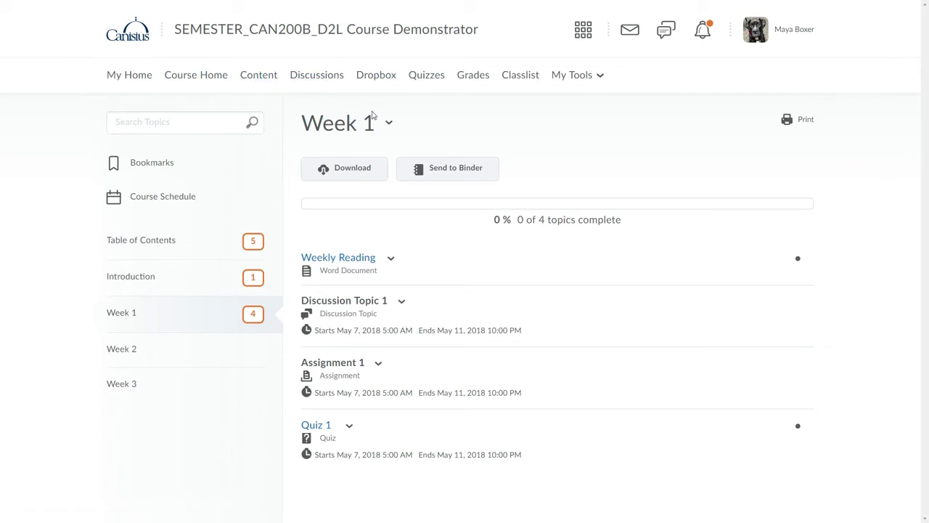
# - Review availability in Discussions, Dropbox, Quizzes and Quiz 1's summary, then return to Content
pyautogui.click(316, 77)
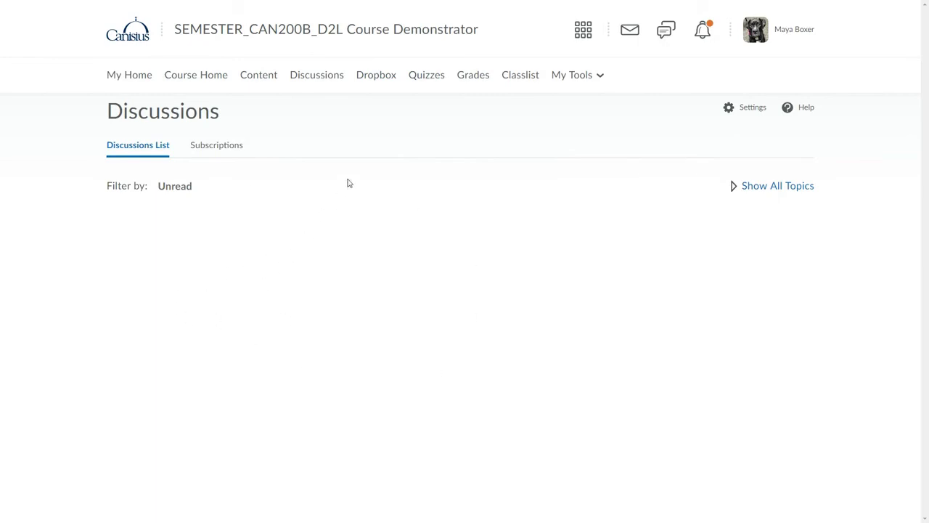
pyautogui.click(374, 81)
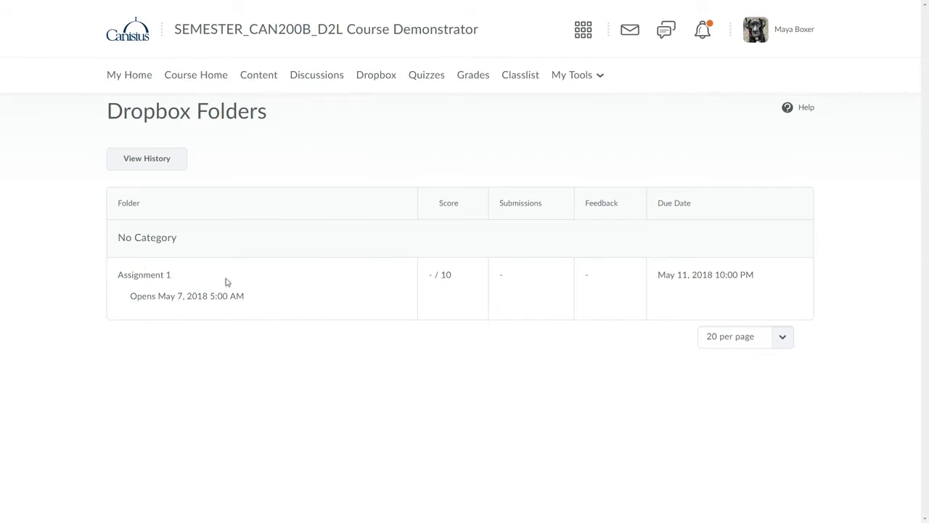
pyautogui.click(426, 86)
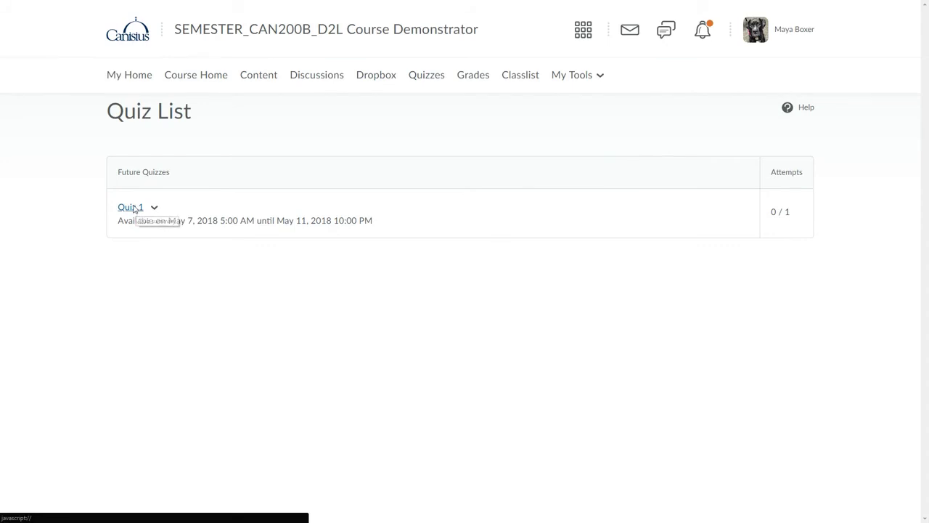
pyautogui.click(133, 207)
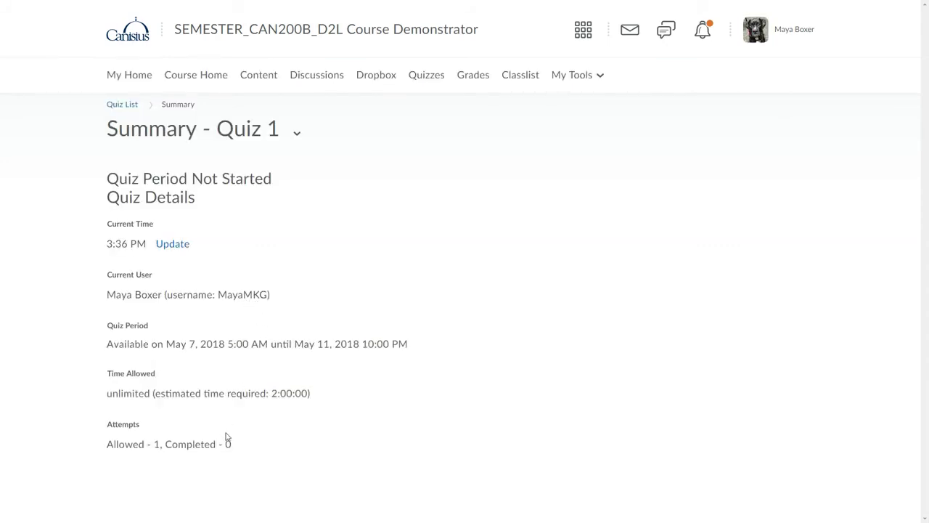
pyautogui.click(259, 77)
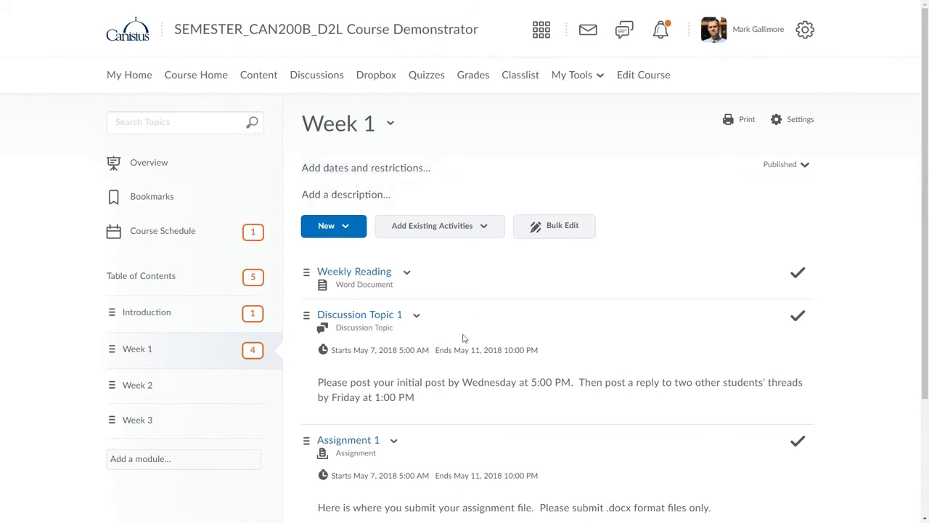
# - Open Week 1's dates and restrictions for the May 7, 5:00 AM to May 11, 10:00 PM window
pyautogui.scroll(-3, 457, 336)
pyautogui.scroll(3, 436, 326)
pyautogui.click(358, 170)
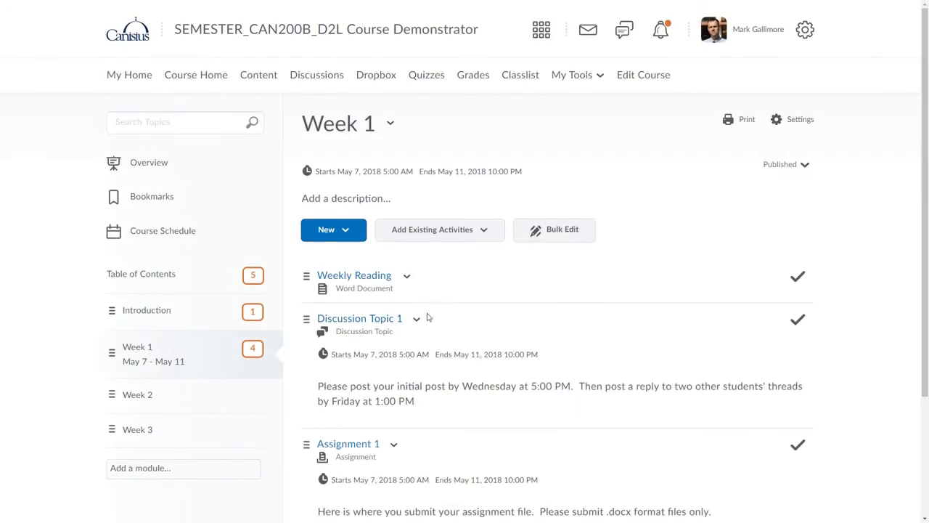
pyautogui.scroll(-2, 381, 283)
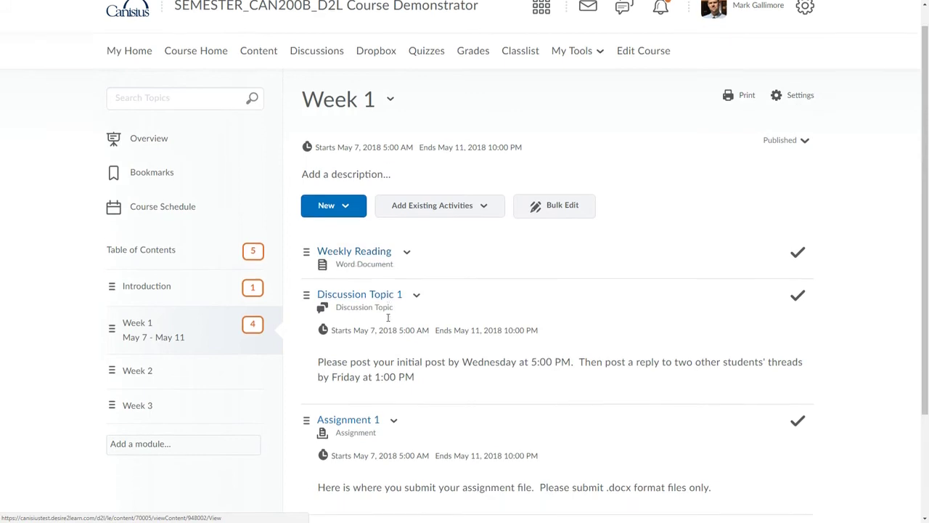
pyautogui.scroll(-1, 388, 290)
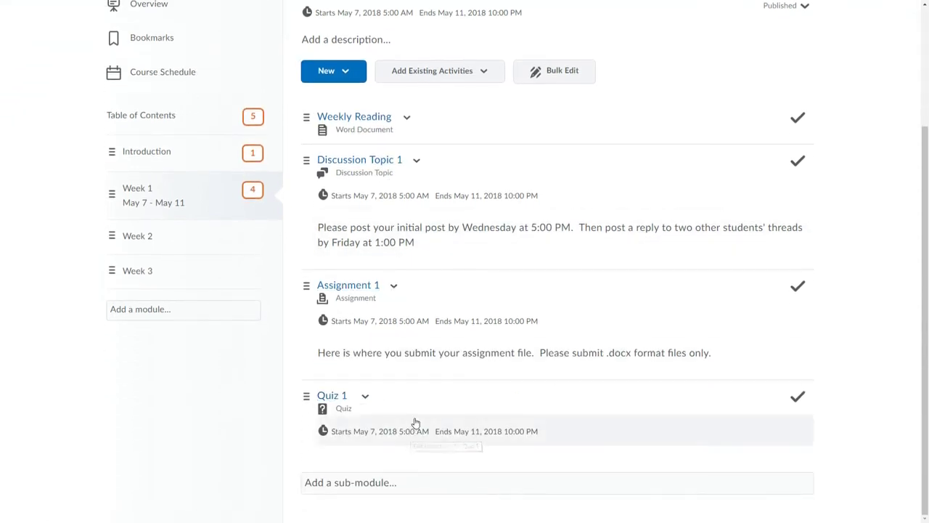
pyautogui.scroll(3, 415, 423)
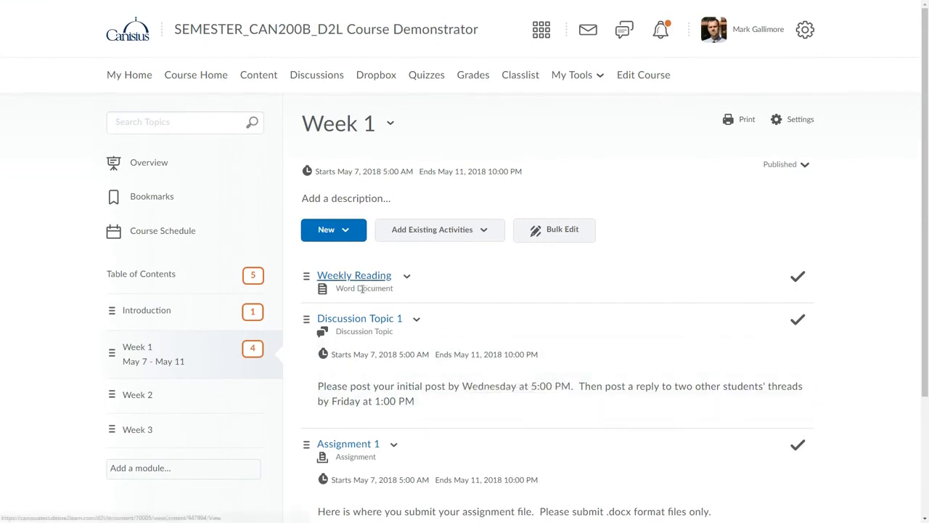
pyautogui.scroll(-3, 378, 404)
pyautogui.scroll(3, 379, 405)
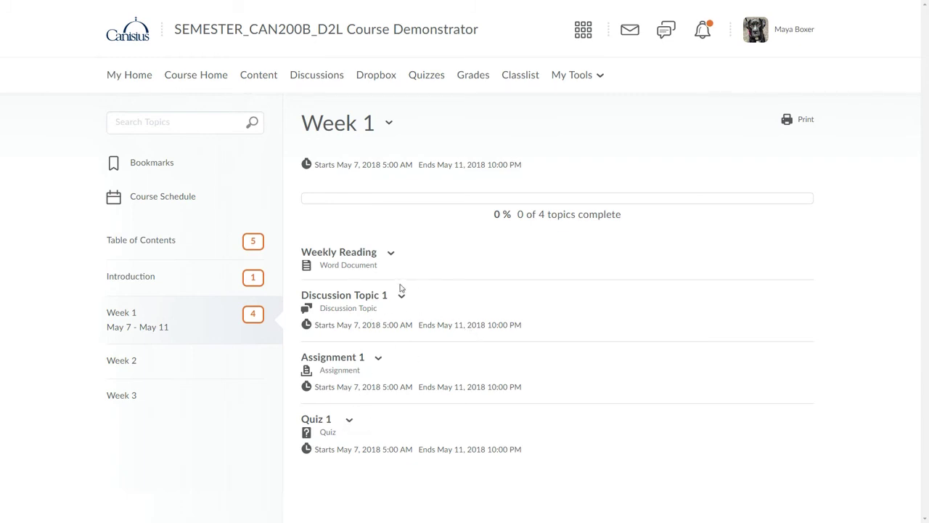
# - Check that Assignment 1's dropbox folder opens May 7 and is due May 11, 2018, 10:00 PM
pyautogui.click(373, 76)
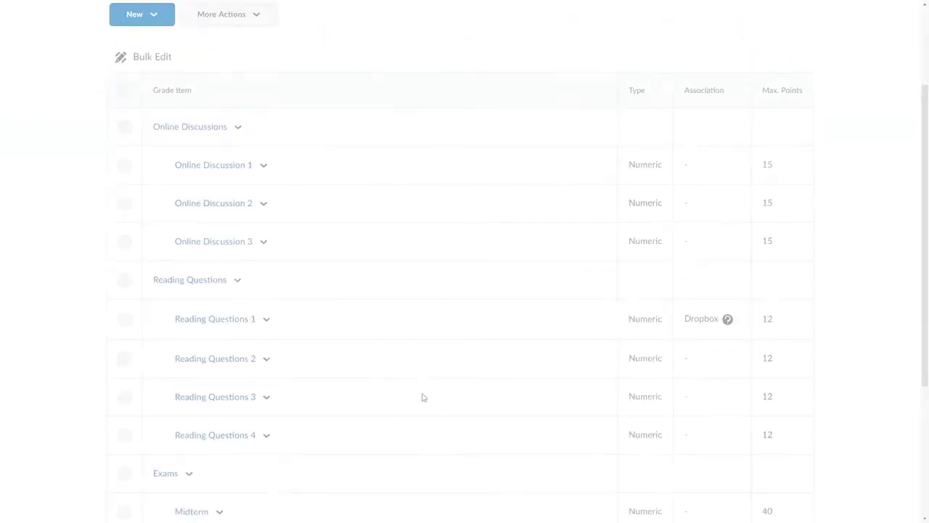
pyautogui.scroll(2, 422, 397)
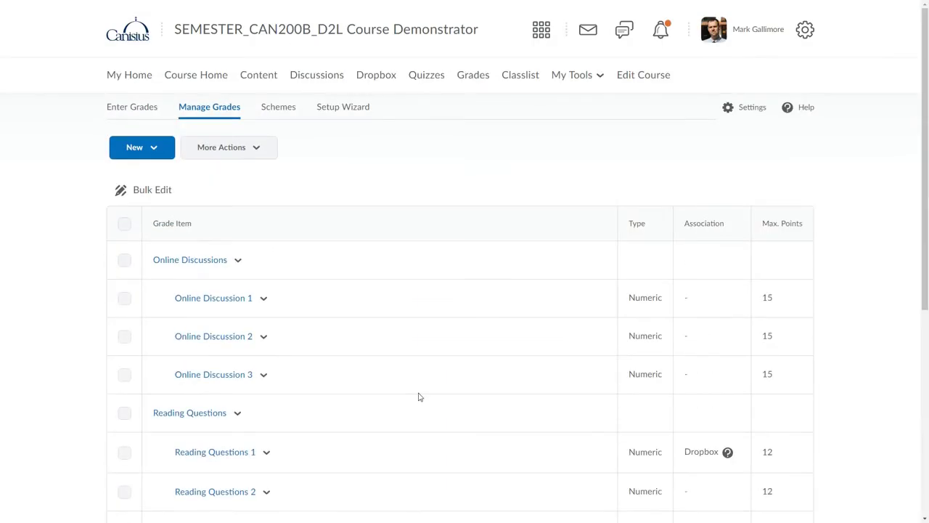
pyautogui.scroll(-3, 387, 389)
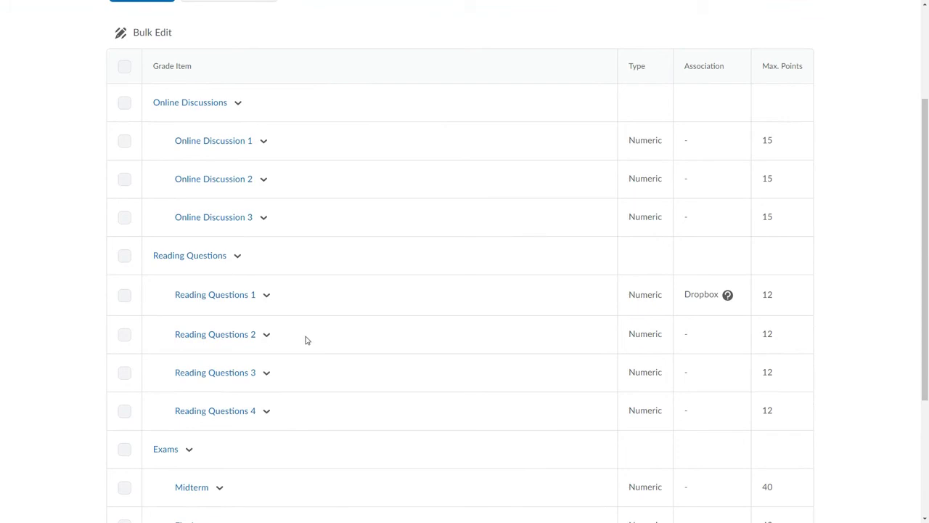
pyautogui.click(269, 297)
pyautogui.click(315, 328)
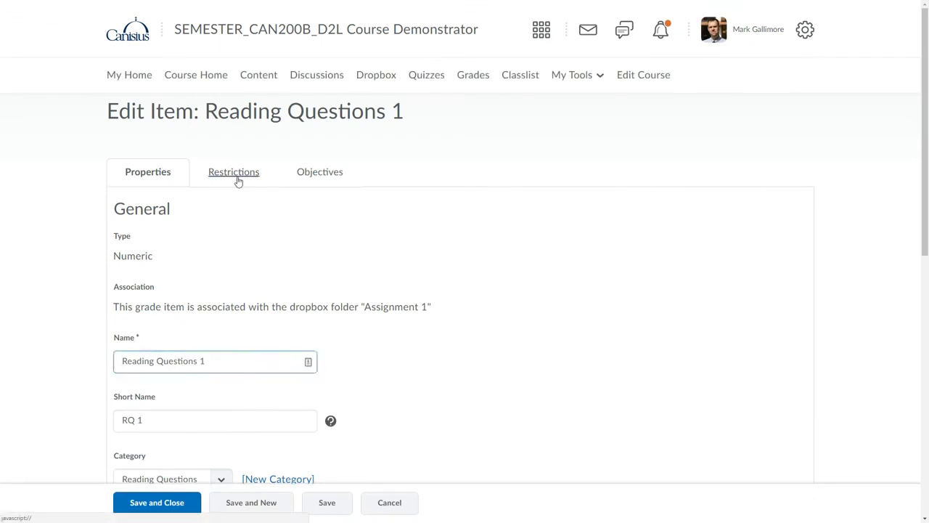
pyautogui.click(238, 180)
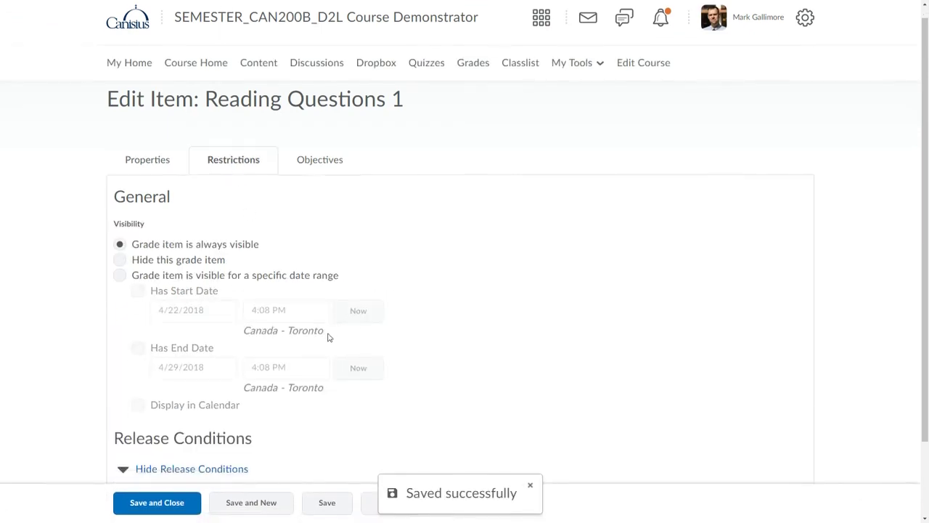
pyautogui.scroll(-1, 276, 290)
pyautogui.click(120, 215)
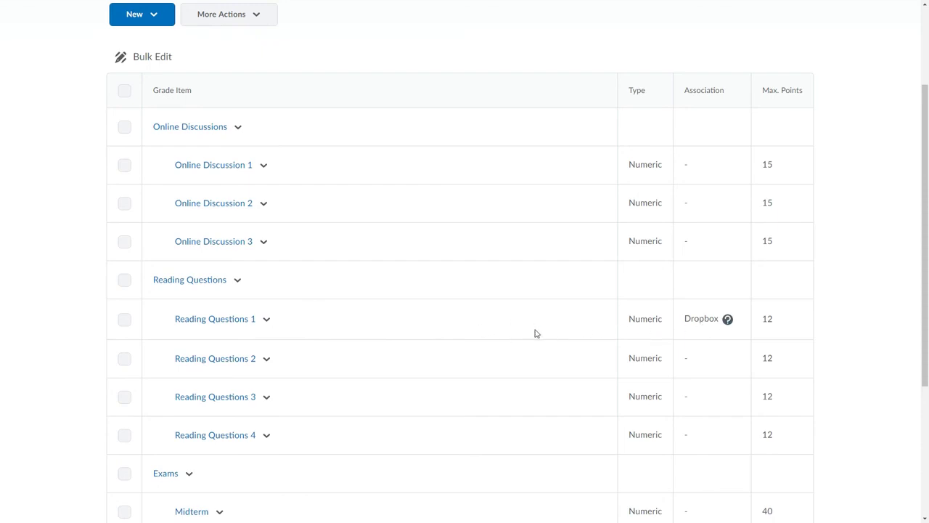
pyautogui.scroll(2, 454, 344)
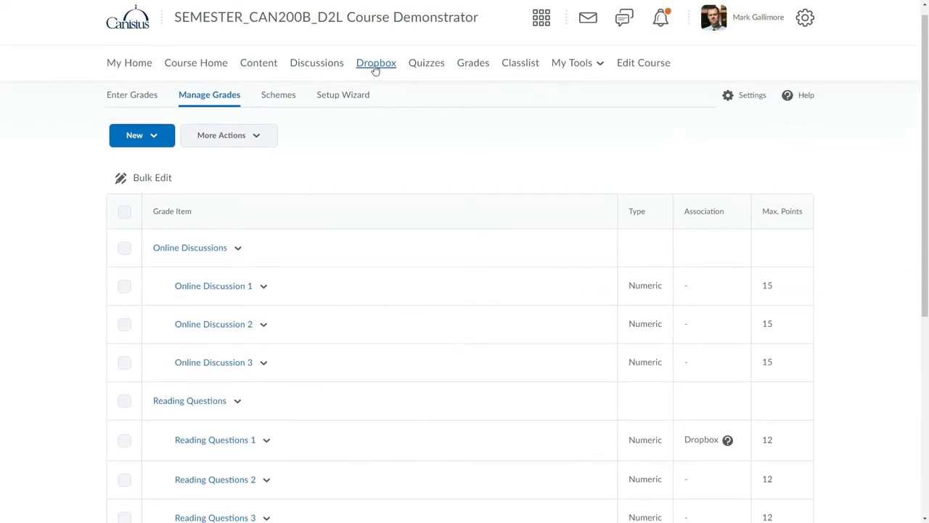
# - Go from the Dropbox folders list to the Grades list and scroll through the grade items
pyautogui.click(376, 66)
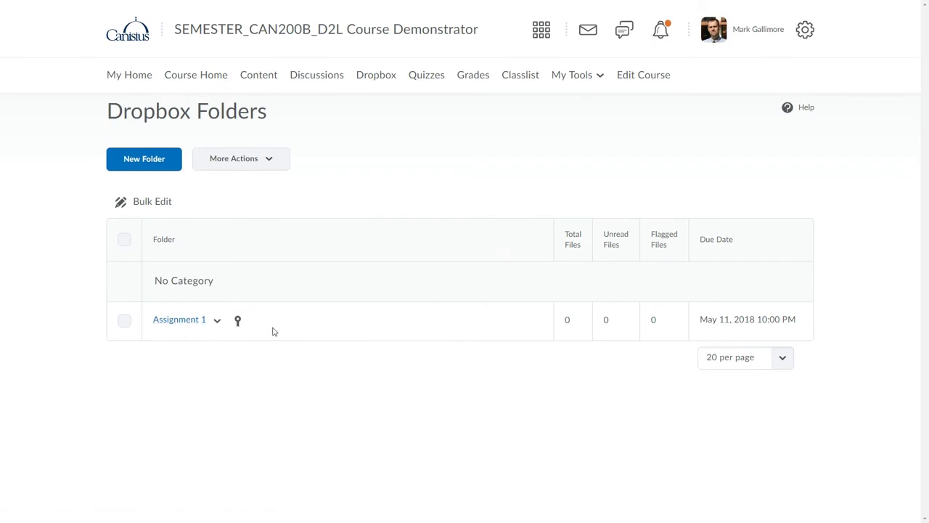
pyautogui.click(472, 76)
pyautogui.scroll(-2, 294, 402)
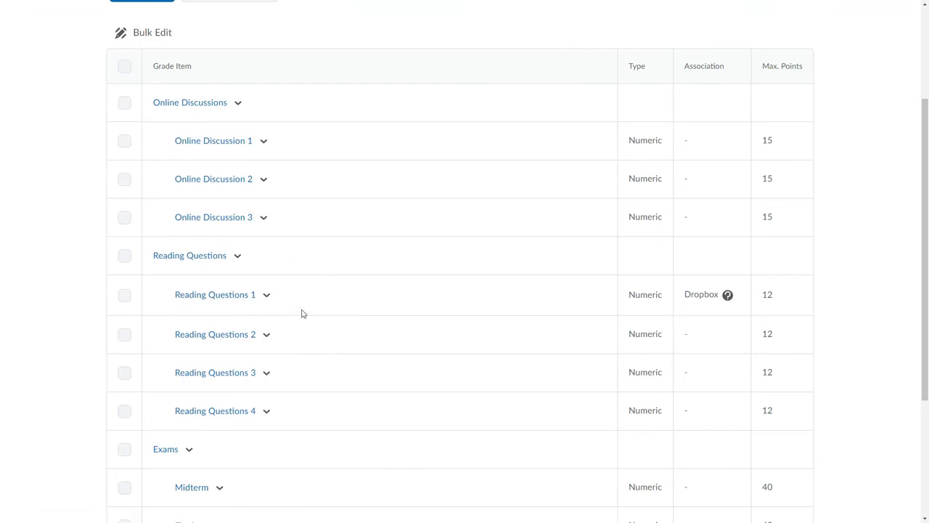
pyautogui.scroll(1, 303, 314)
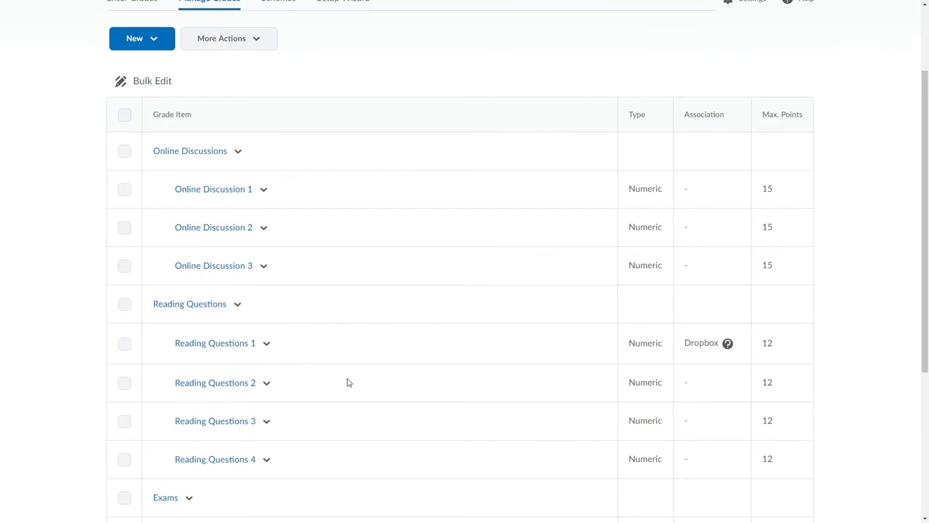
pyautogui.scroll(2, 348, 381)
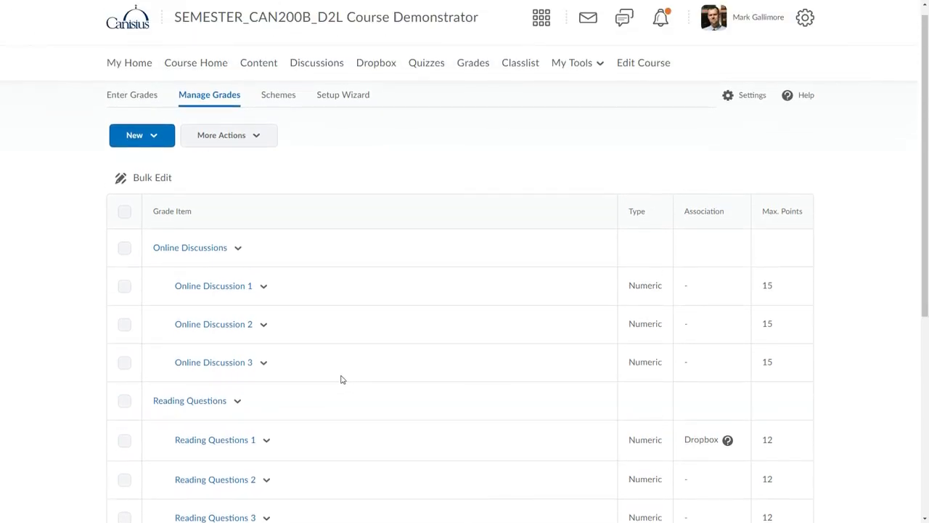
pyautogui.scroll(1, 334, 410)
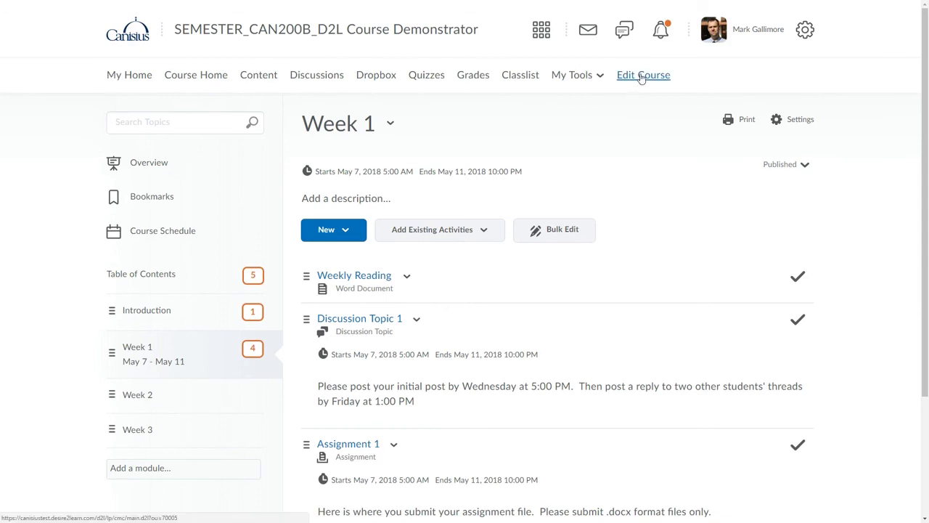
# - Open Manage Dates from Edit Course to review items like Assignment 1 and Discussion Topic 1 (5/7/2018–5/11/2018)
pyautogui.click(643, 78)
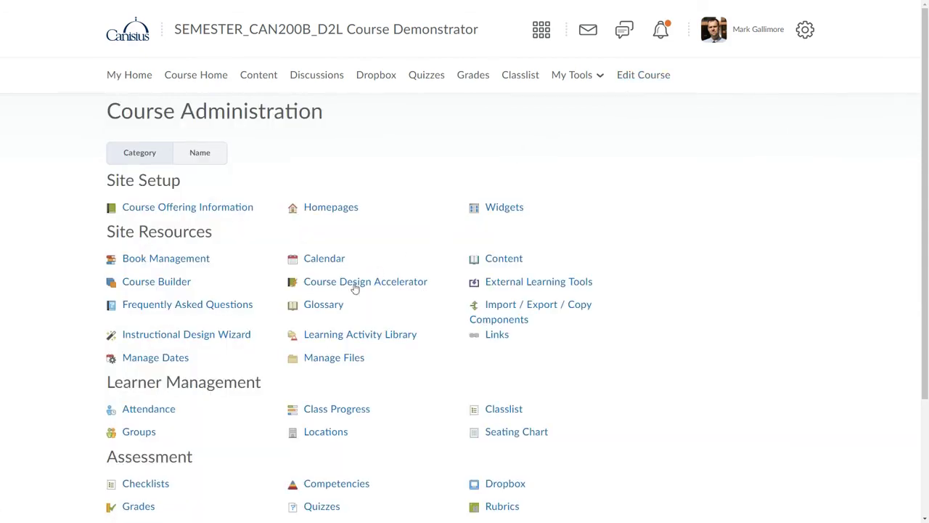
pyautogui.click(172, 359)
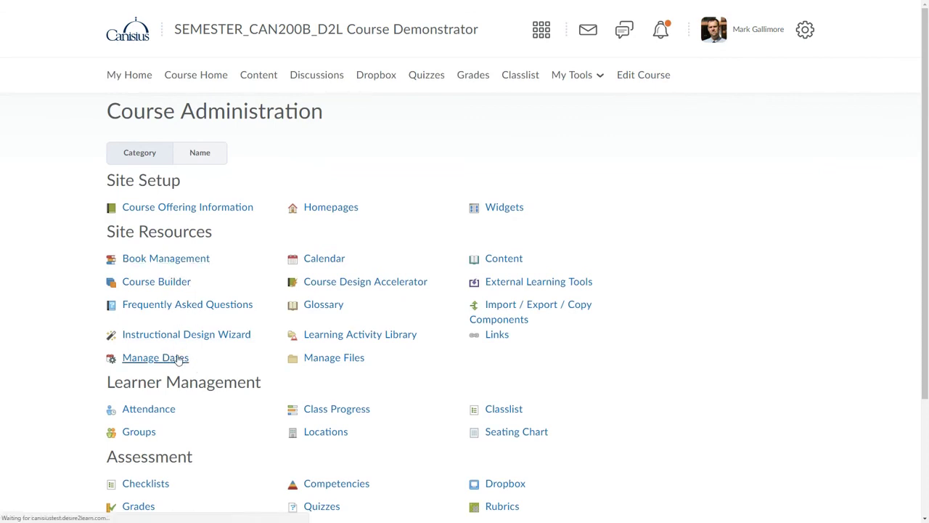
pyautogui.scroll(-1, 320, 350)
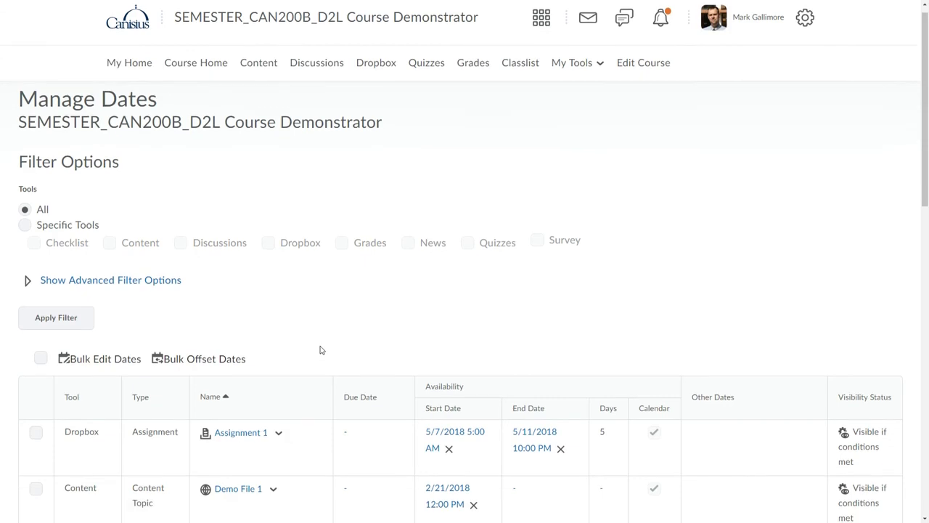
pyautogui.scroll(-3, 320, 350)
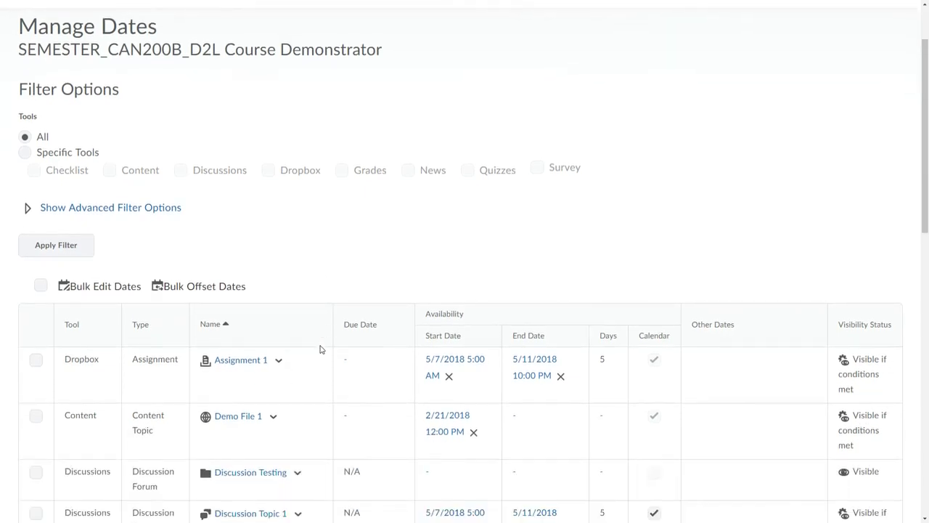
pyautogui.scroll(-2, 320, 350)
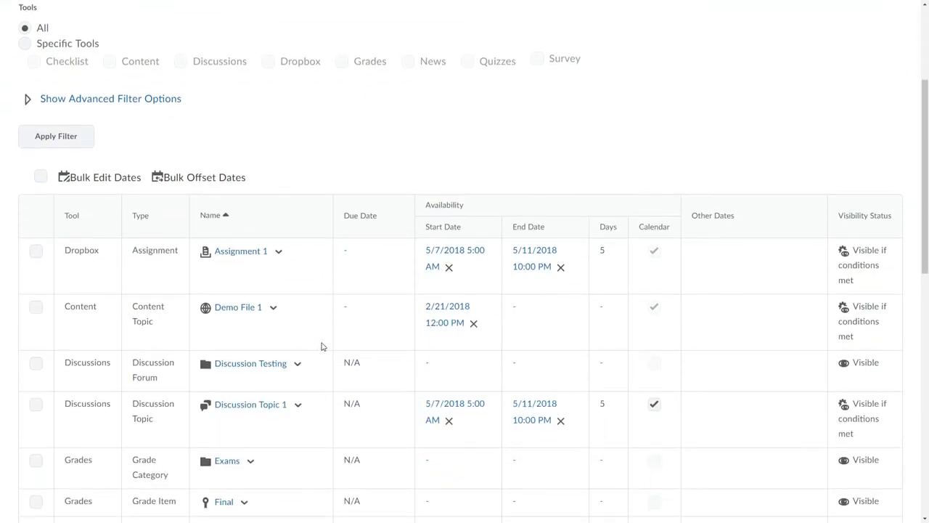